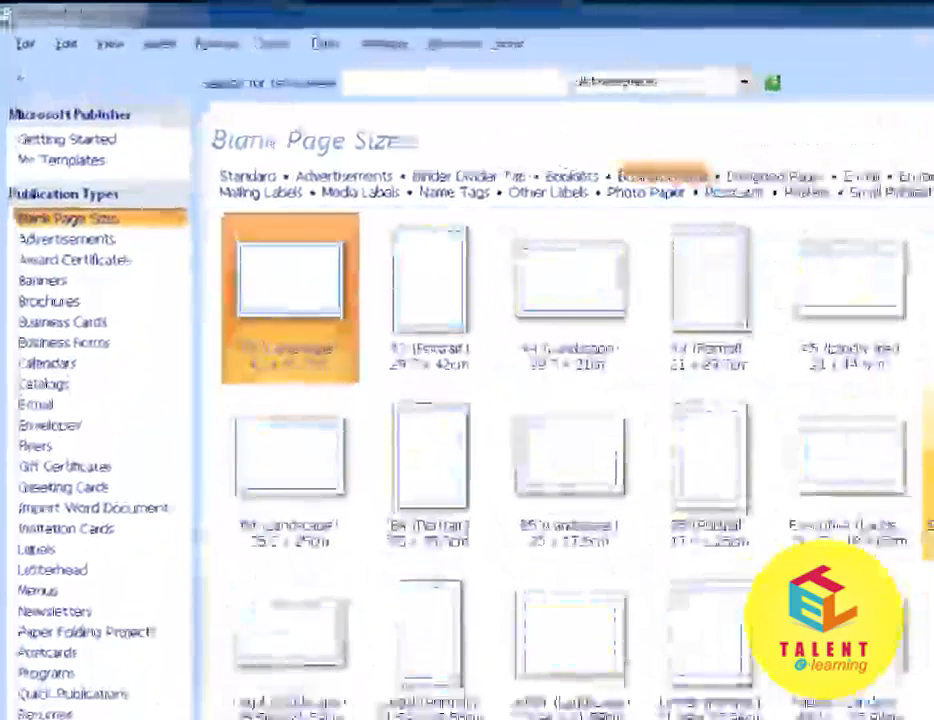
Create a blank horizontal business card publication from the 8.89 x 5.08 cm page size
{"action": "left_click", "coordinate": [424, 110]}
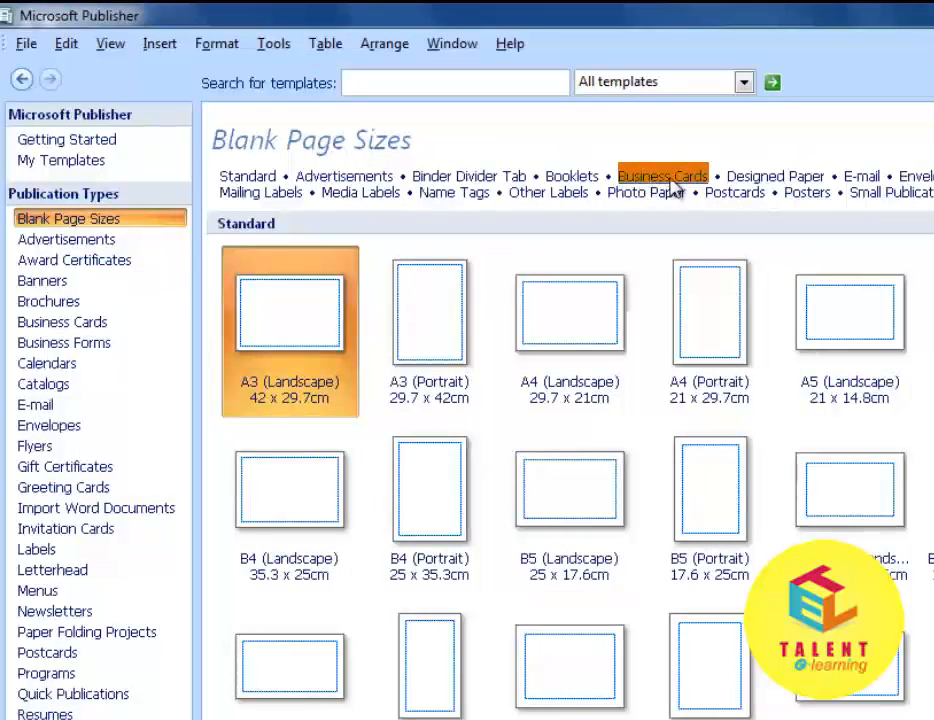
{"action": "left_click", "coordinate": [671, 181]}
{"action": "left_click", "coordinate": [712, 330]}
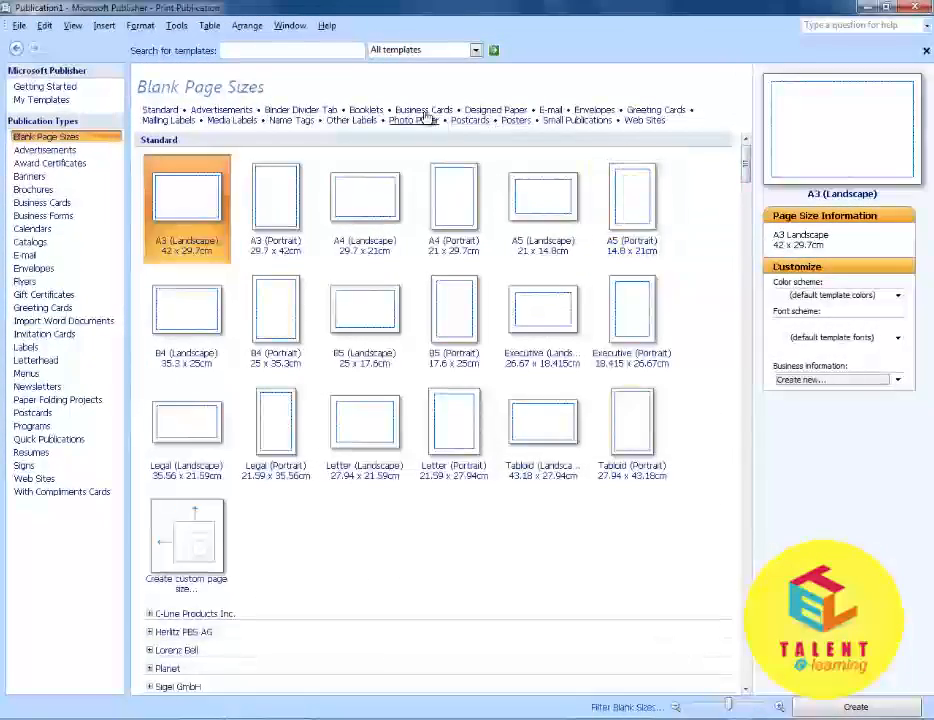
{"action": "left_click", "coordinate": [423, 110]}
{"action": "left_click", "coordinate": [512, 232]}
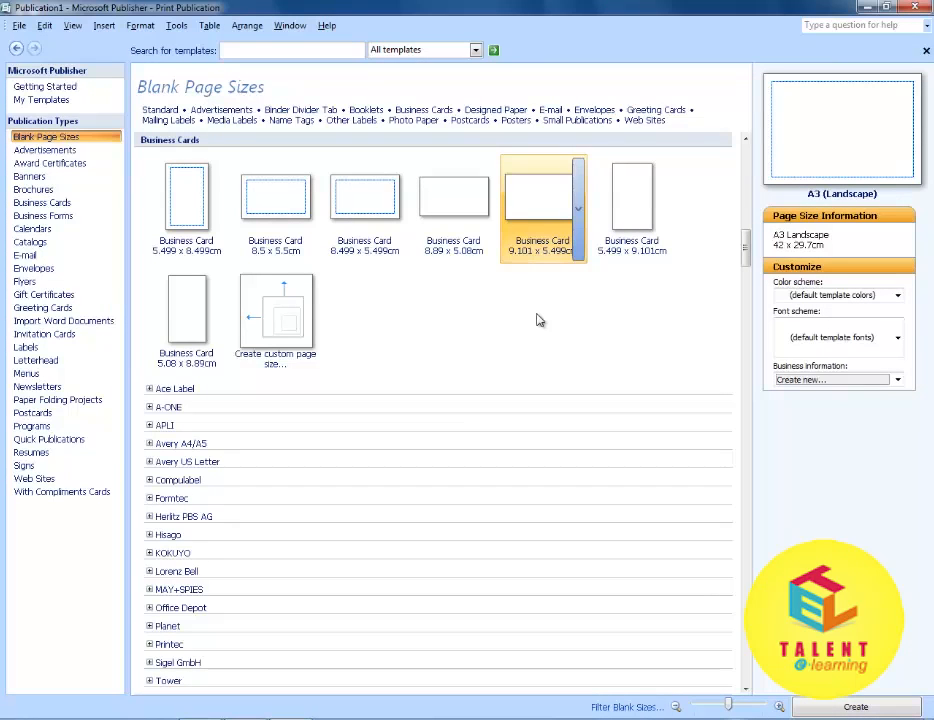
{"action": "left_click", "coordinate": [464, 210]}
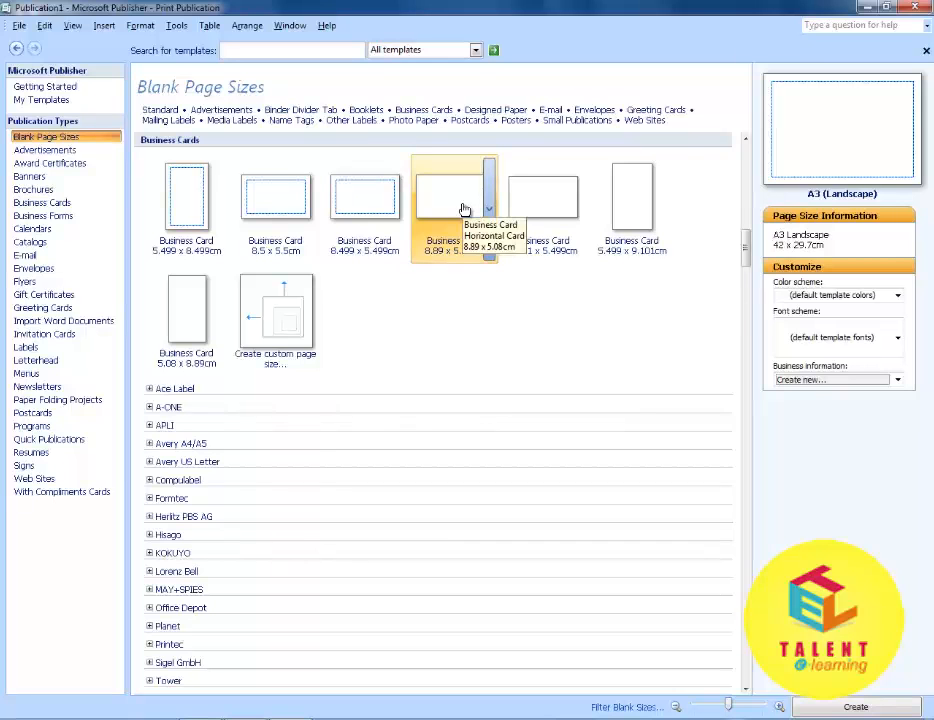
{"action": "double_click", "coordinate": [464, 210]}
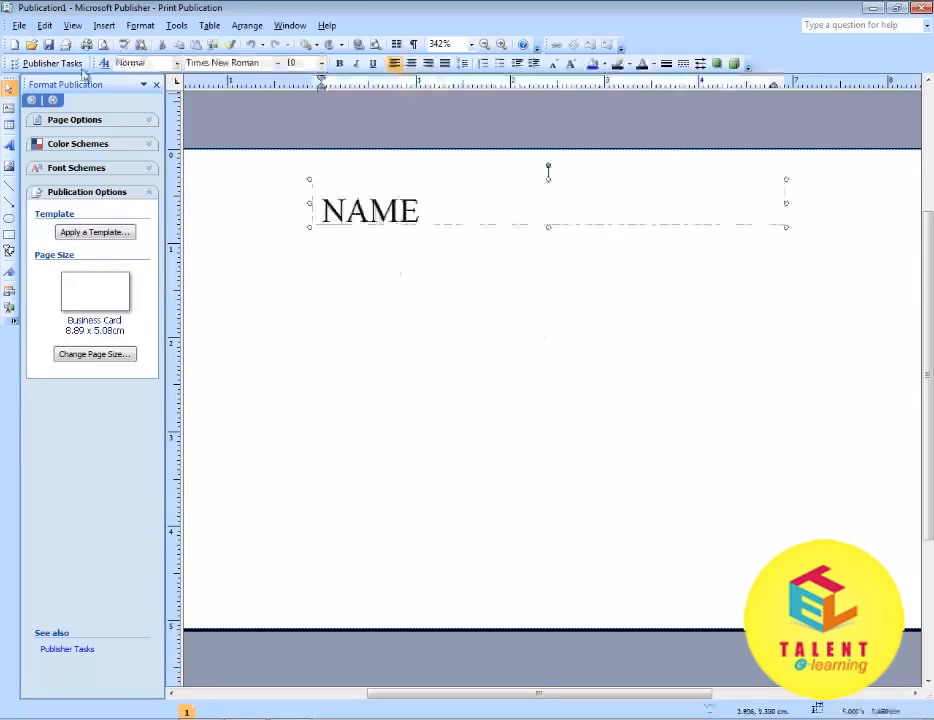
Close the blank business card publication without saving its changes
{"action": "left_click", "coordinate": [18, 25]}
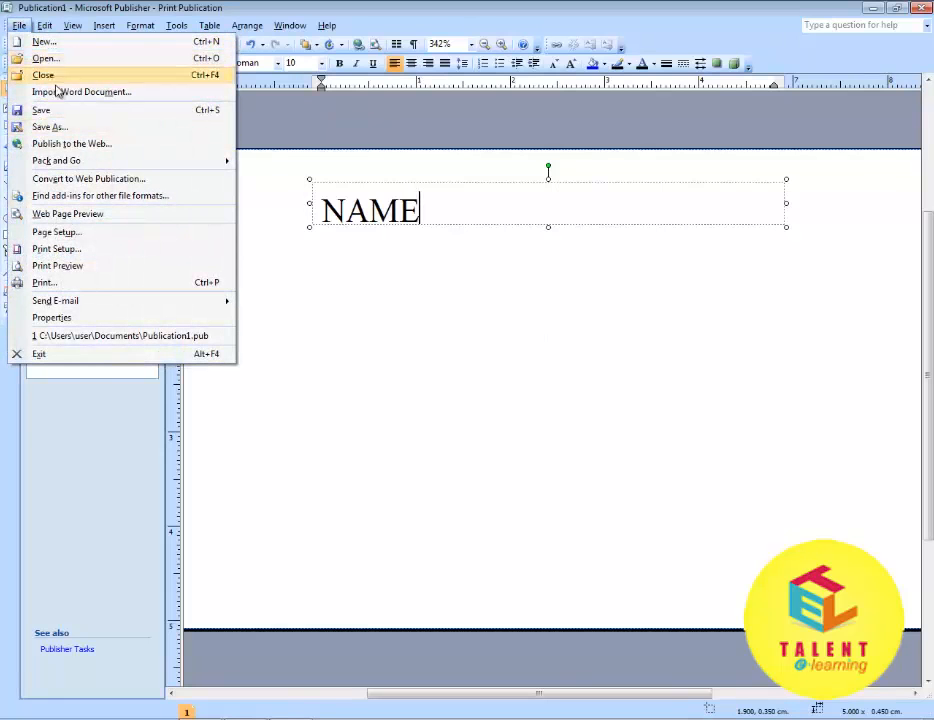
{"action": "left_click", "coordinate": [56, 76]}
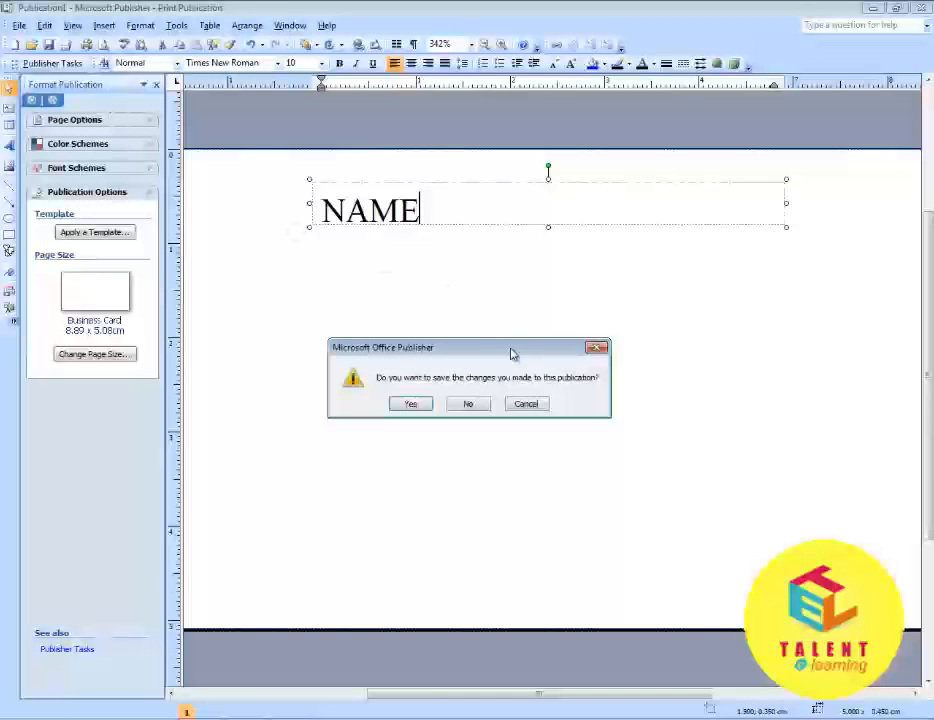
{"action": "left_click", "coordinate": [466, 404]}
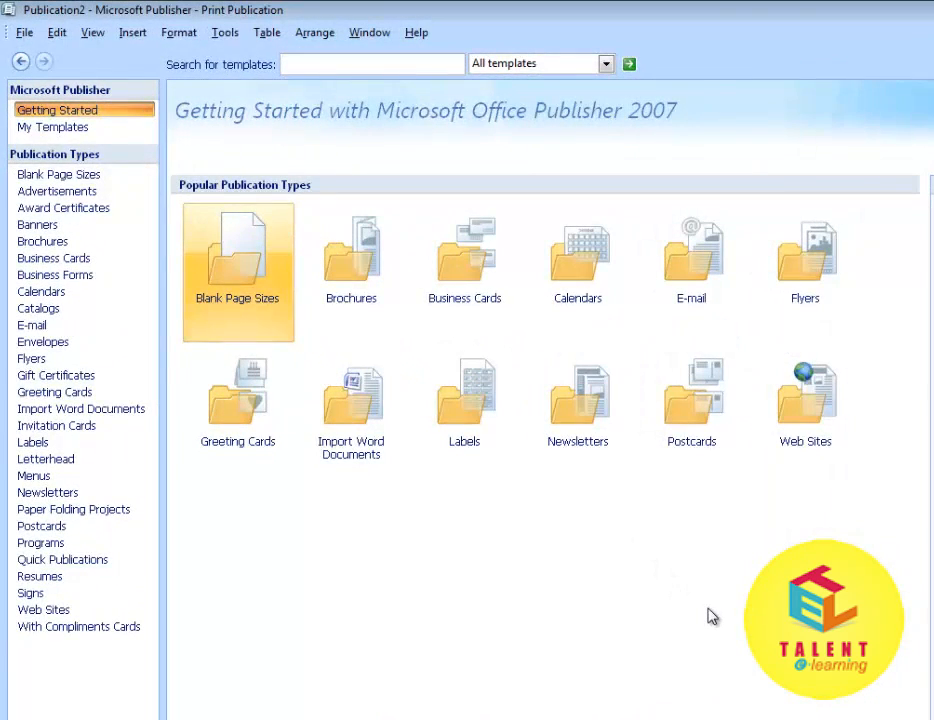
Create a new business card publication from the Simple Divider design
{"action": "left_click", "coordinate": [463, 275]}
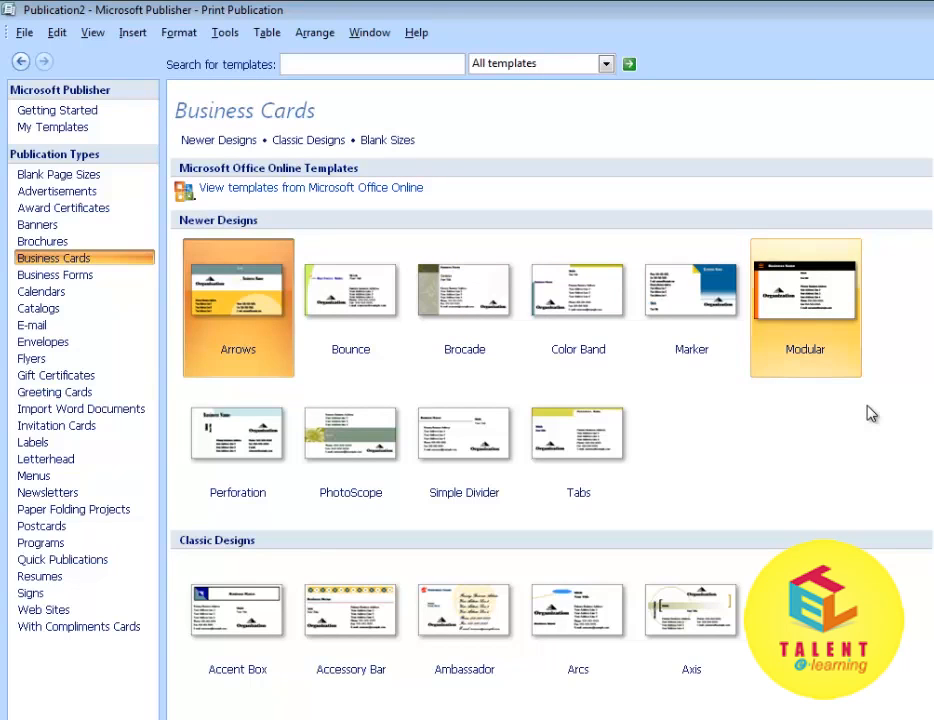
{"action": "left_click", "coordinate": [472, 450]}
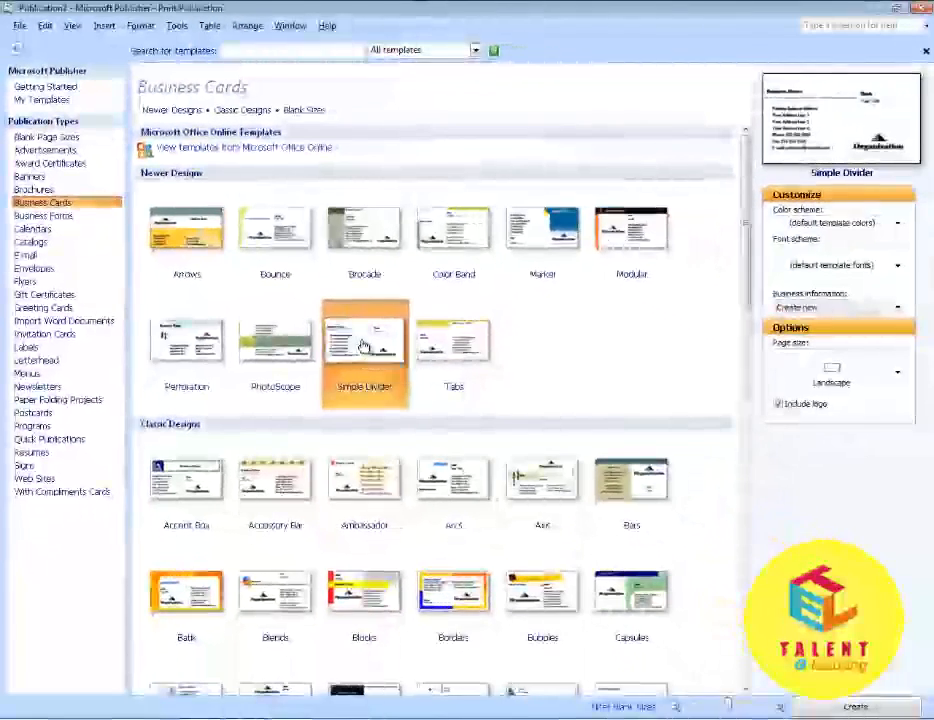
{"action": "double_click", "coordinate": [363, 346]}
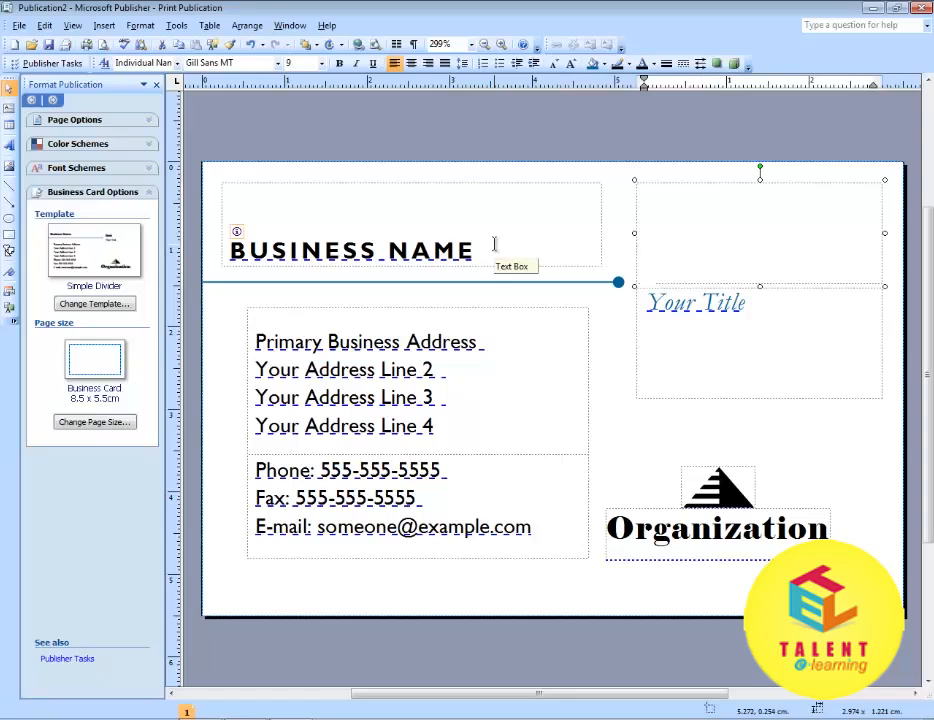
Look through the card's business name, address, title and individual name text boxes
{"action": "left_click", "coordinate": [494, 244]}
{"action": "left_click", "coordinate": [507, 344]}
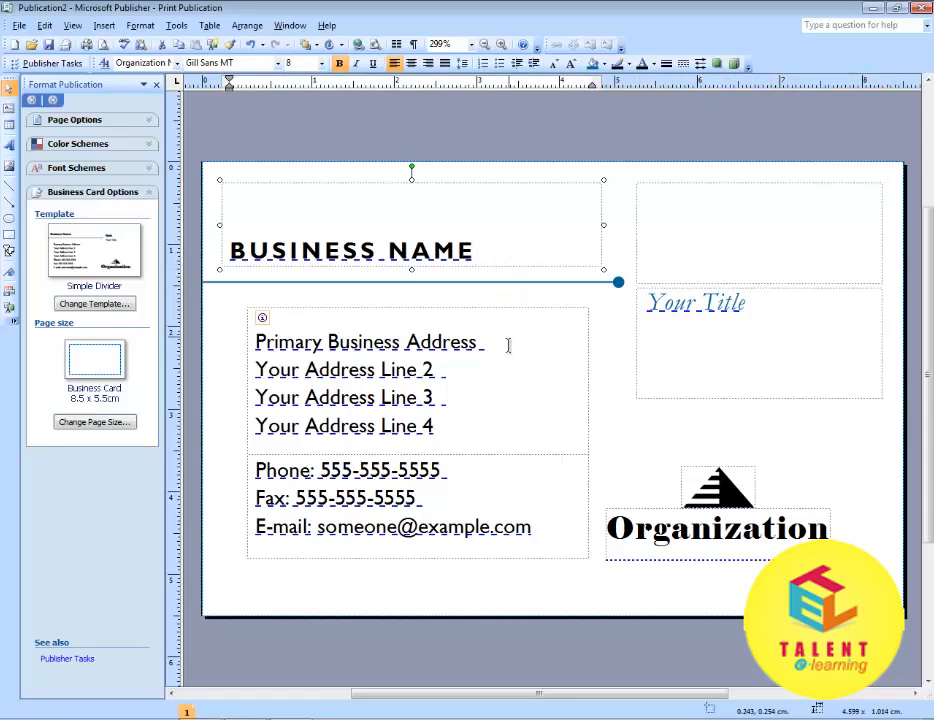
{"action": "left_click", "coordinate": [715, 304]}
{"action": "left_click", "coordinate": [710, 227]}
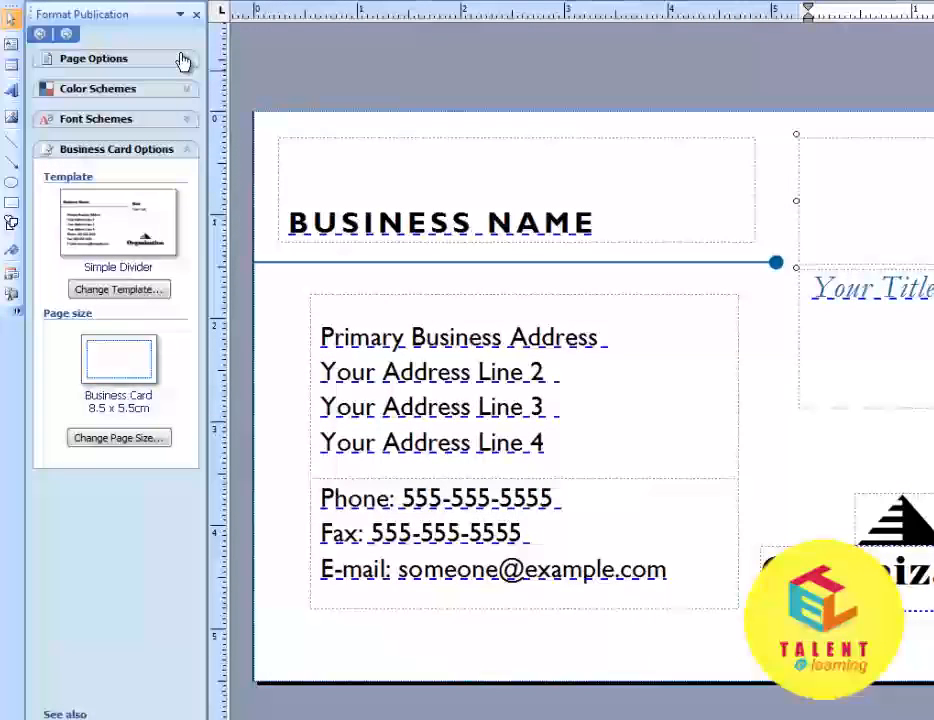
Examine the page options, color schemes, font schemes and business card options available for the publication
{"action": "left_click", "coordinate": [183, 62]}
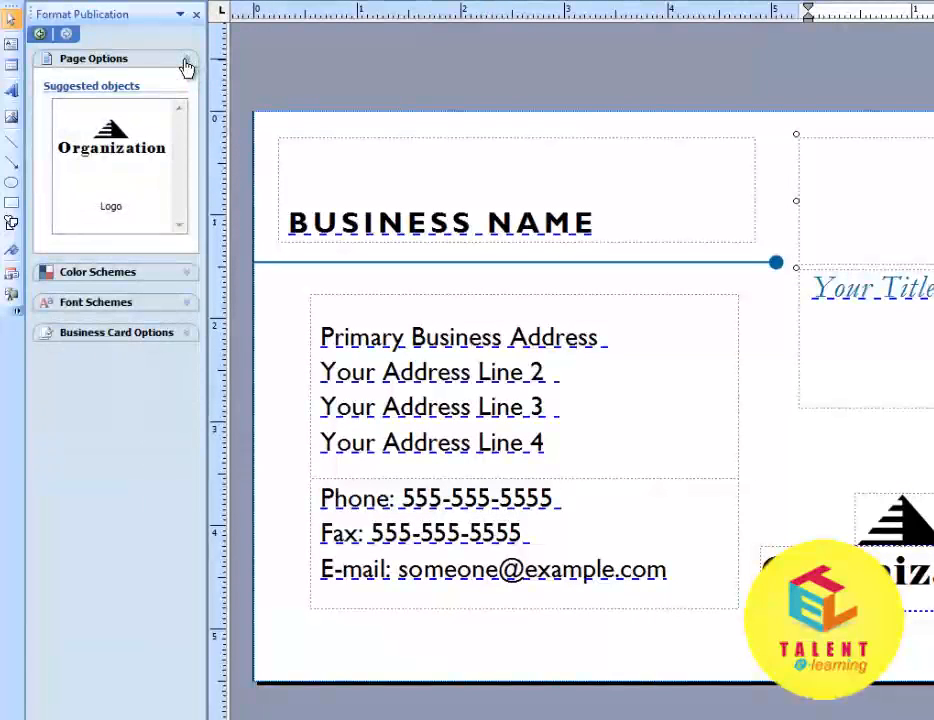
{"action": "left_click", "coordinate": [185, 62]}
{"action": "left_click", "coordinate": [183, 91]}
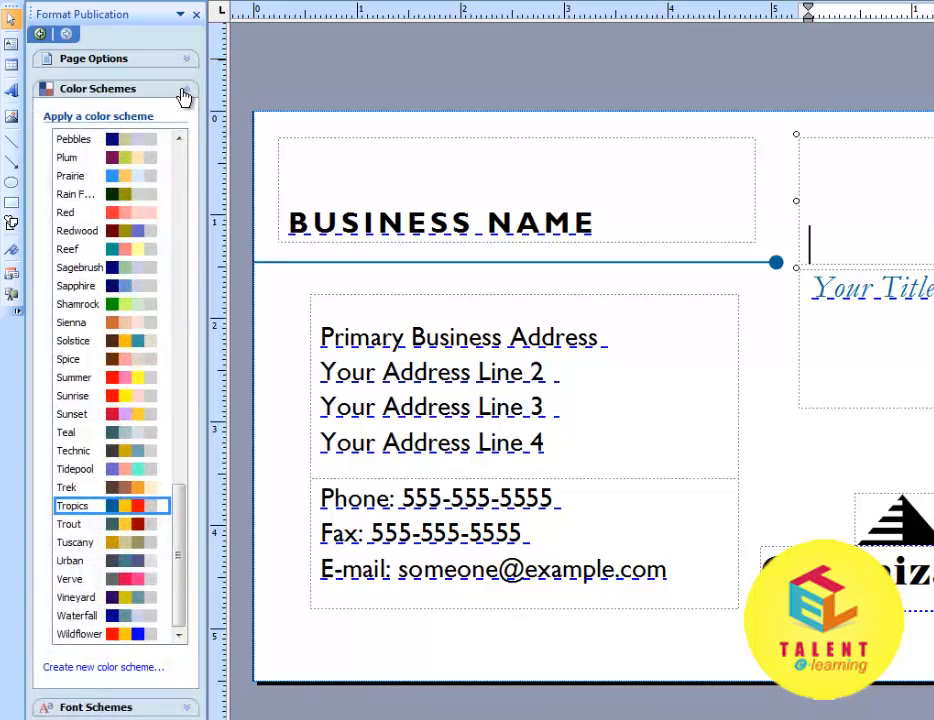
{"action": "left_click", "coordinate": [183, 92]}
{"action": "left_click", "coordinate": [183, 127]}
{"action": "left_click", "coordinate": [183, 127]}
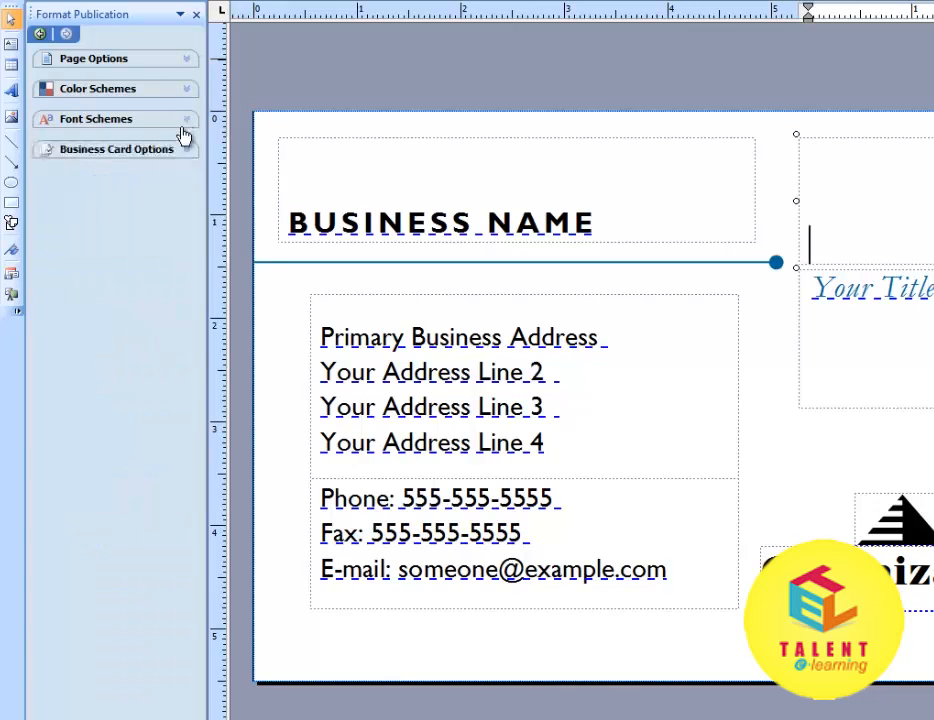
{"action": "left_click", "coordinate": [185, 153]}
{"action": "left_click", "coordinate": [185, 155]}
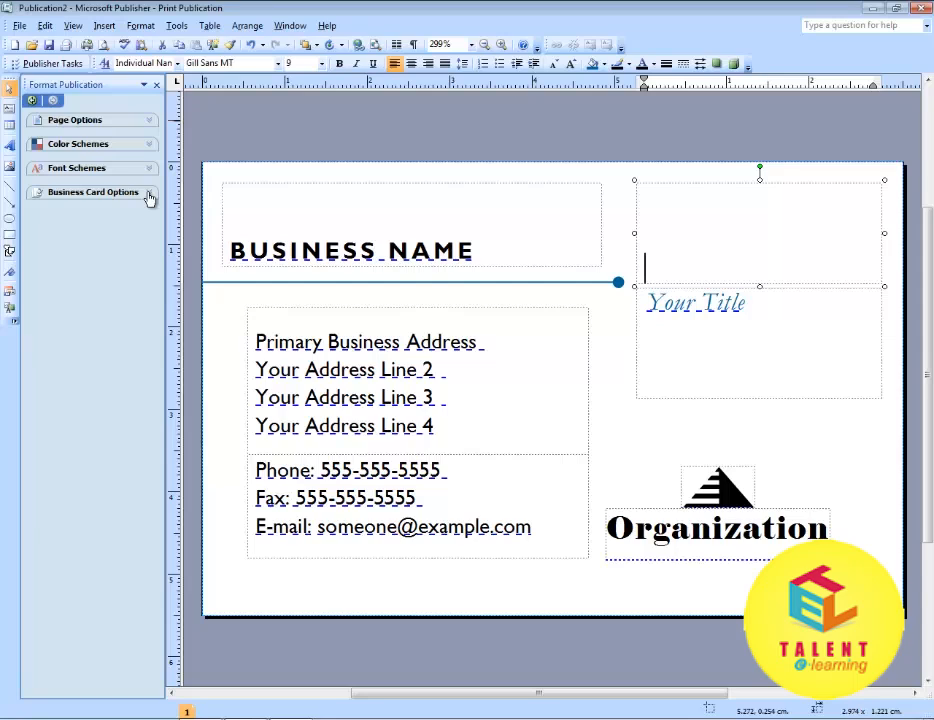
{"action": "left_click", "coordinate": [148, 195]}
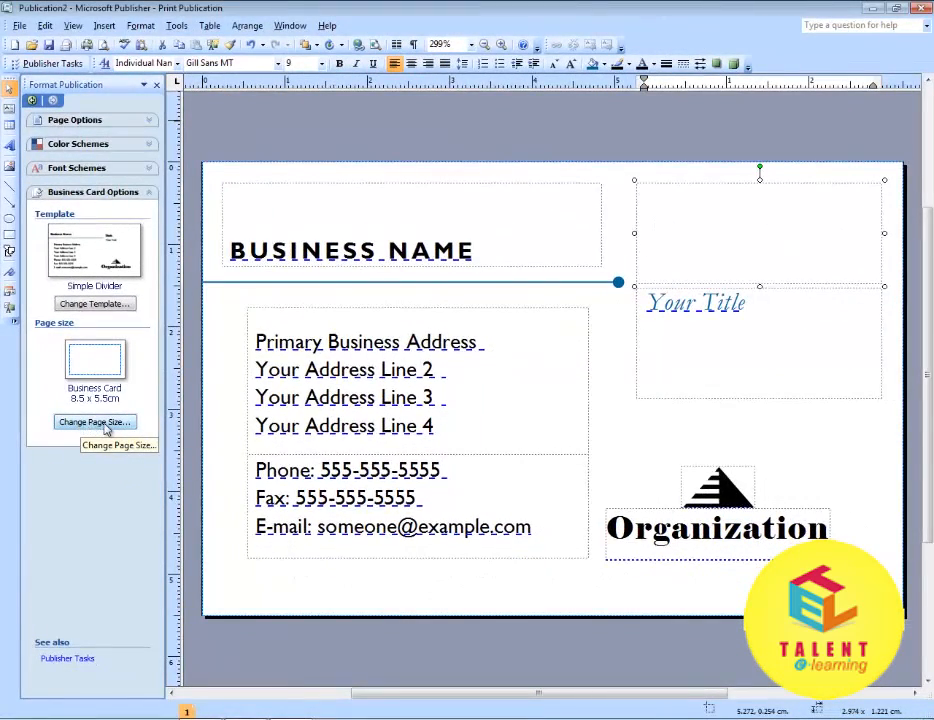
{"action": "left_click", "coordinate": [625, 427]}
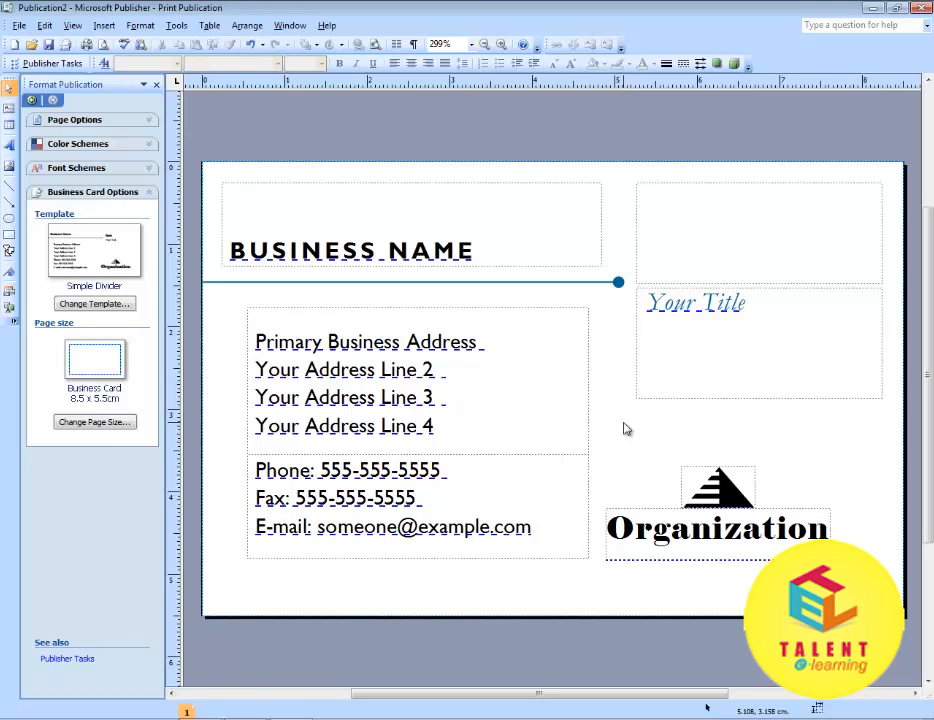
Move the Organization logo slightly up and right, to about 4.95 cm horizontally and 3.40 cm vertically
{"action": "left_click", "coordinate": [711, 505]}
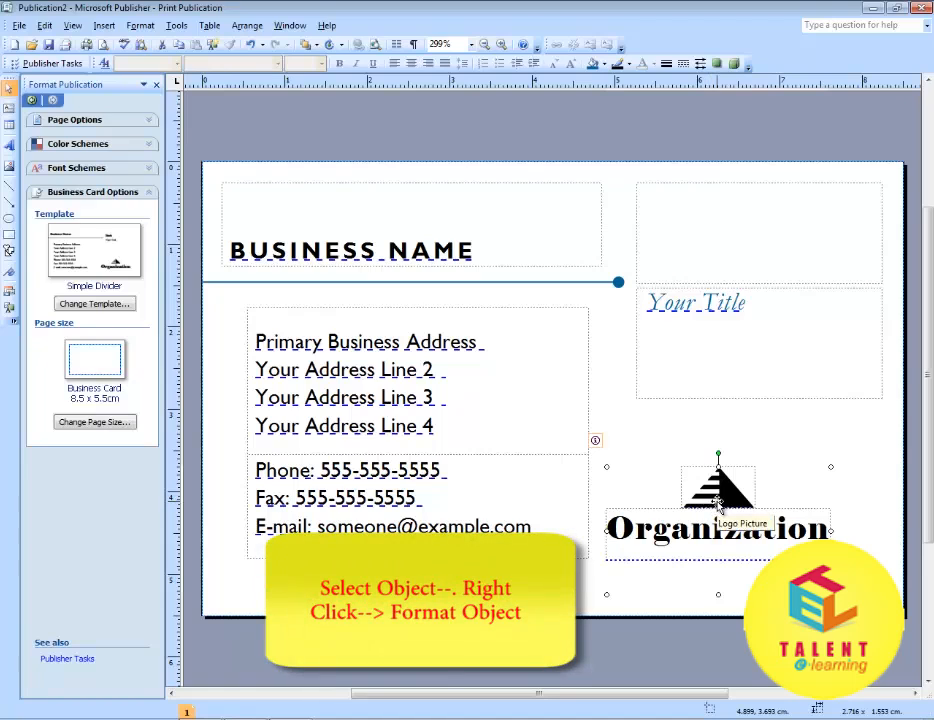
{"action": "left_click", "coordinate": [716, 498]}
{"action": "left_click_drag", "start_coordinate": [716, 500], "coordinate": [730, 478]}
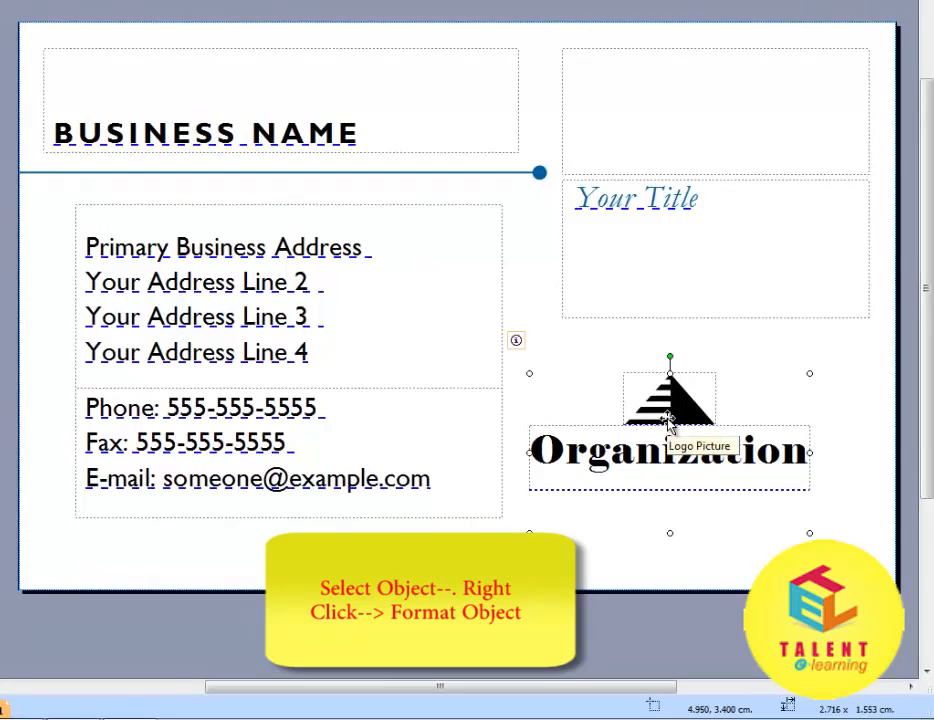
Format the Organization logo object with a thin black outline, checking its layout settings before applying
{"action": "right_click", "coordinate": [668, 422]}
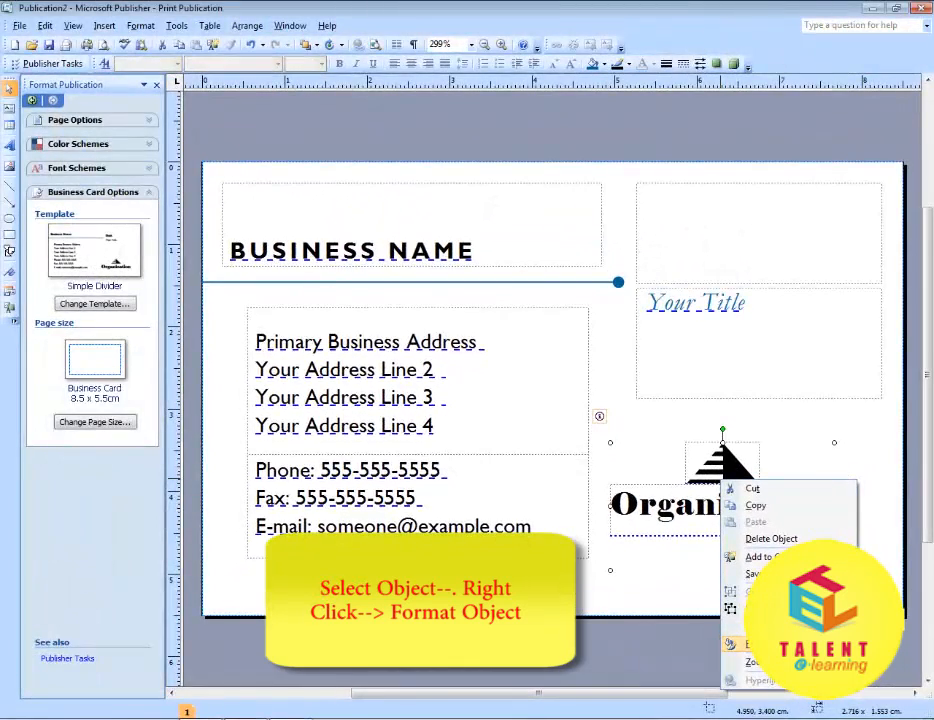
{"action": "left_click", "coordinate": [760, 643]}
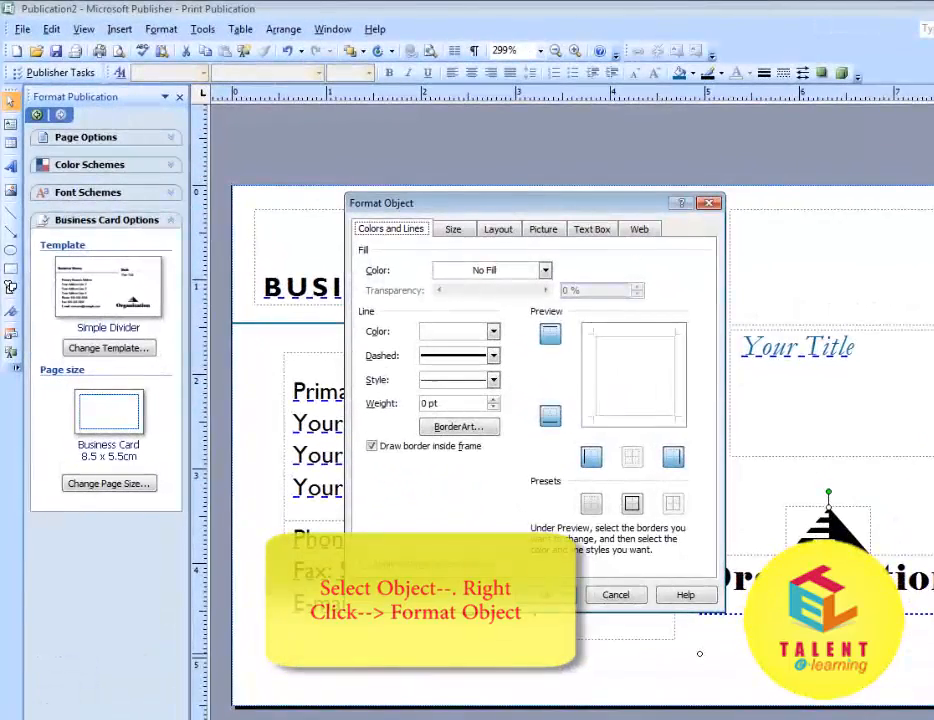
{"action": "left_click", "coordinate": [495, 230]}
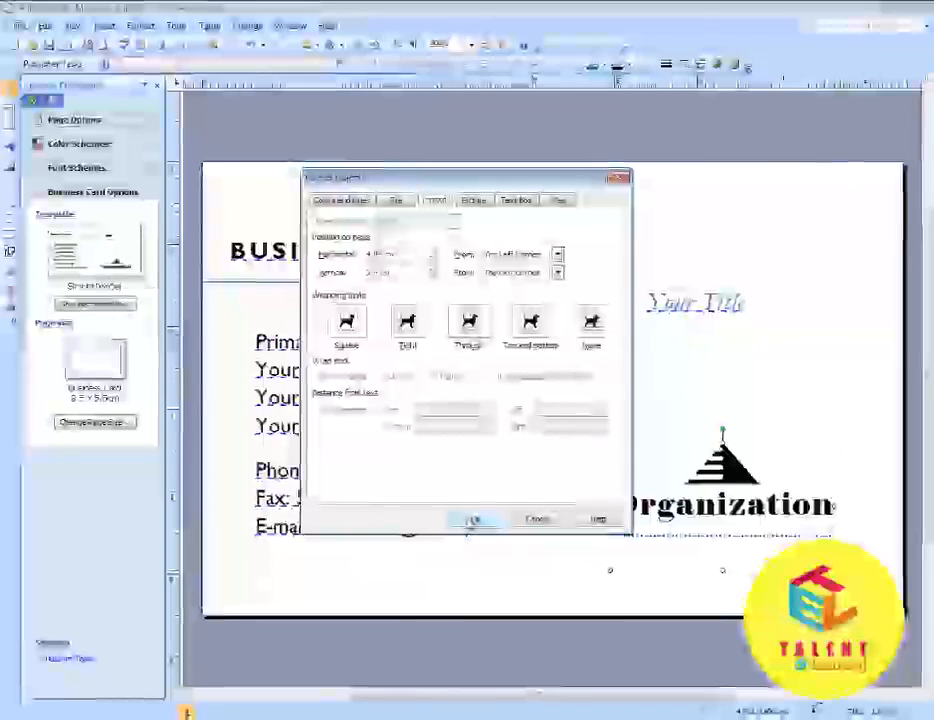
{"action": "left_click", "coordinate": [471, 521]}
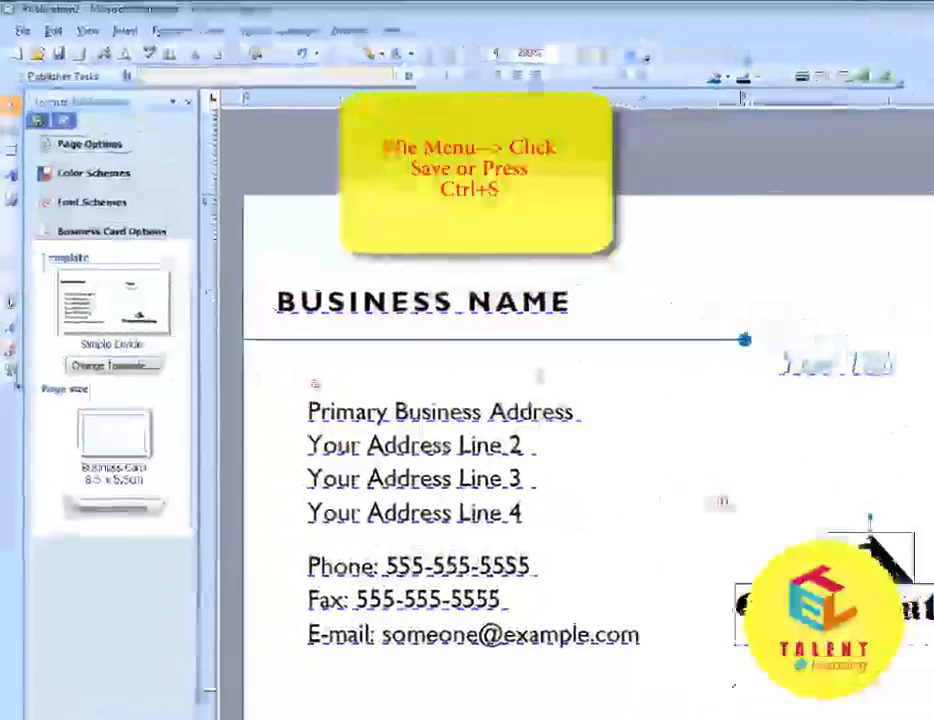
{"action": "left_click", "coordinate": [24, 32]}
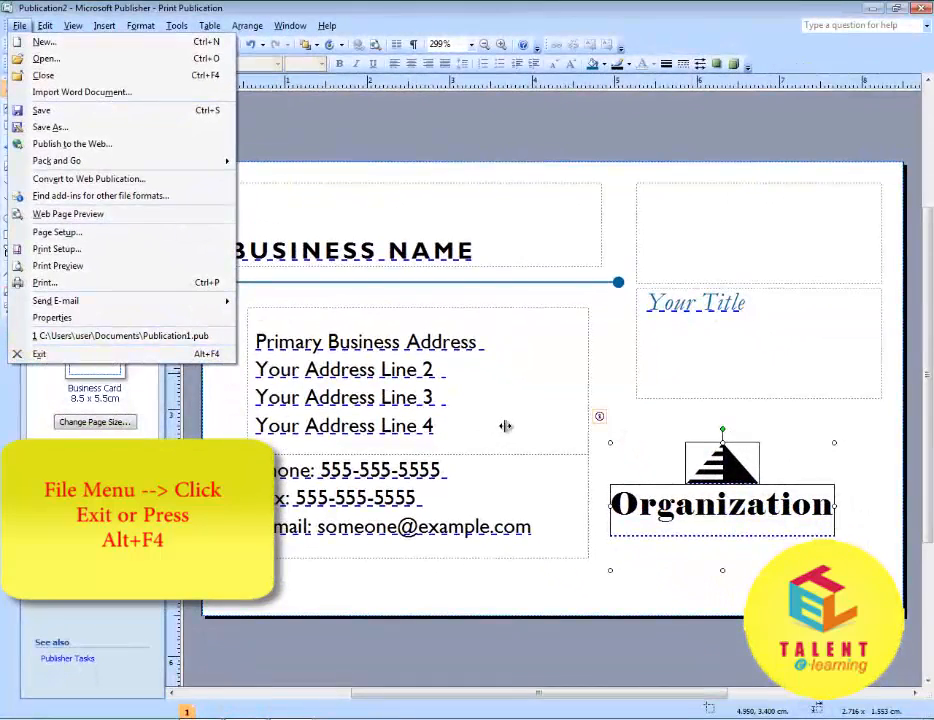
{"action": "left_click", "coordinate": [538, 413]}
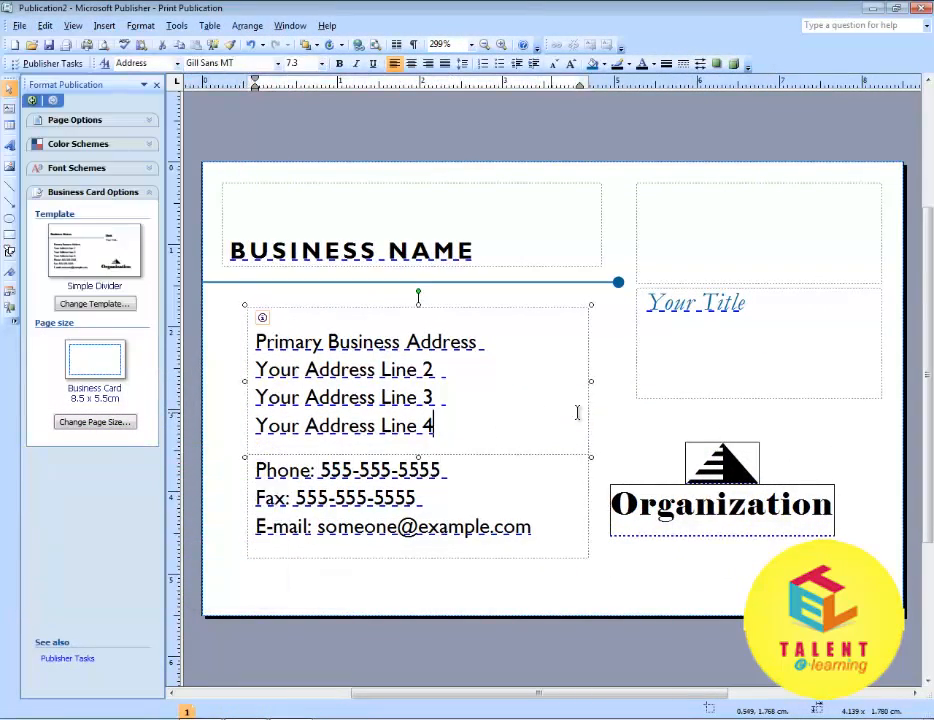
{"action": "left_click", "coordinate": [631, 429]}
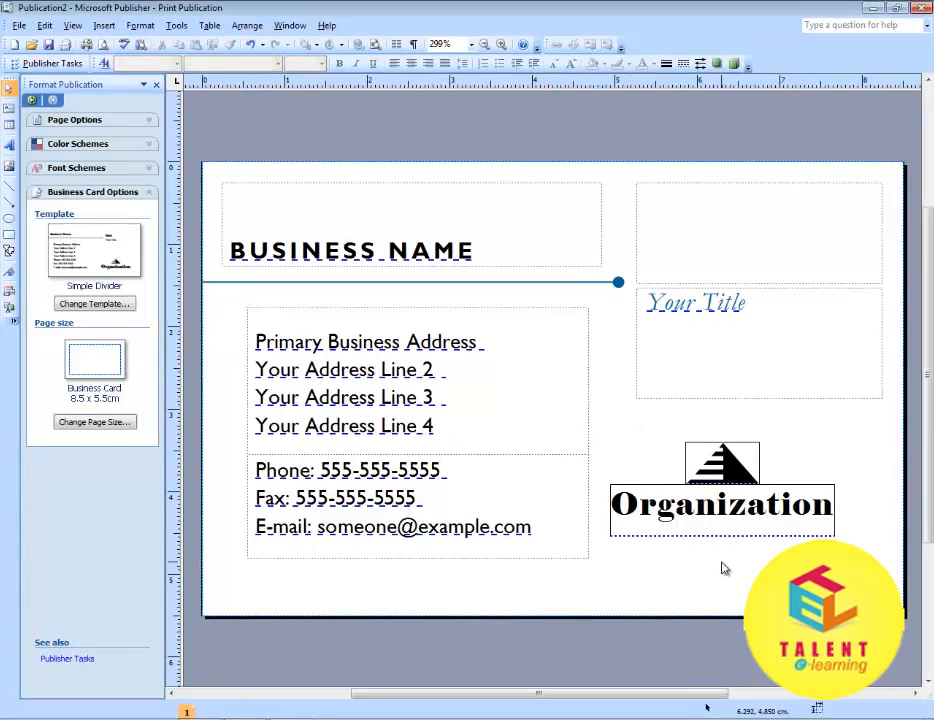